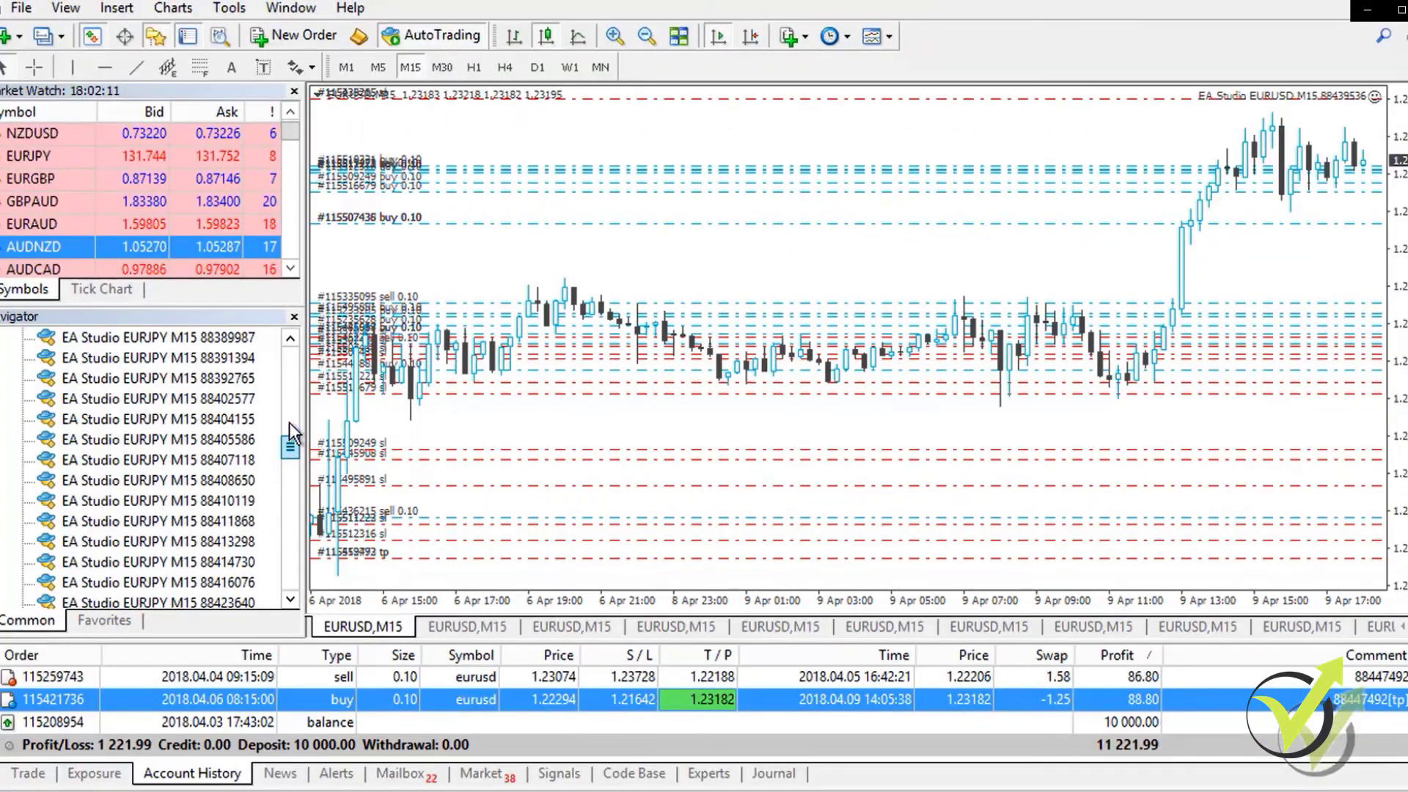
scroll(289, 412, "up", 7)
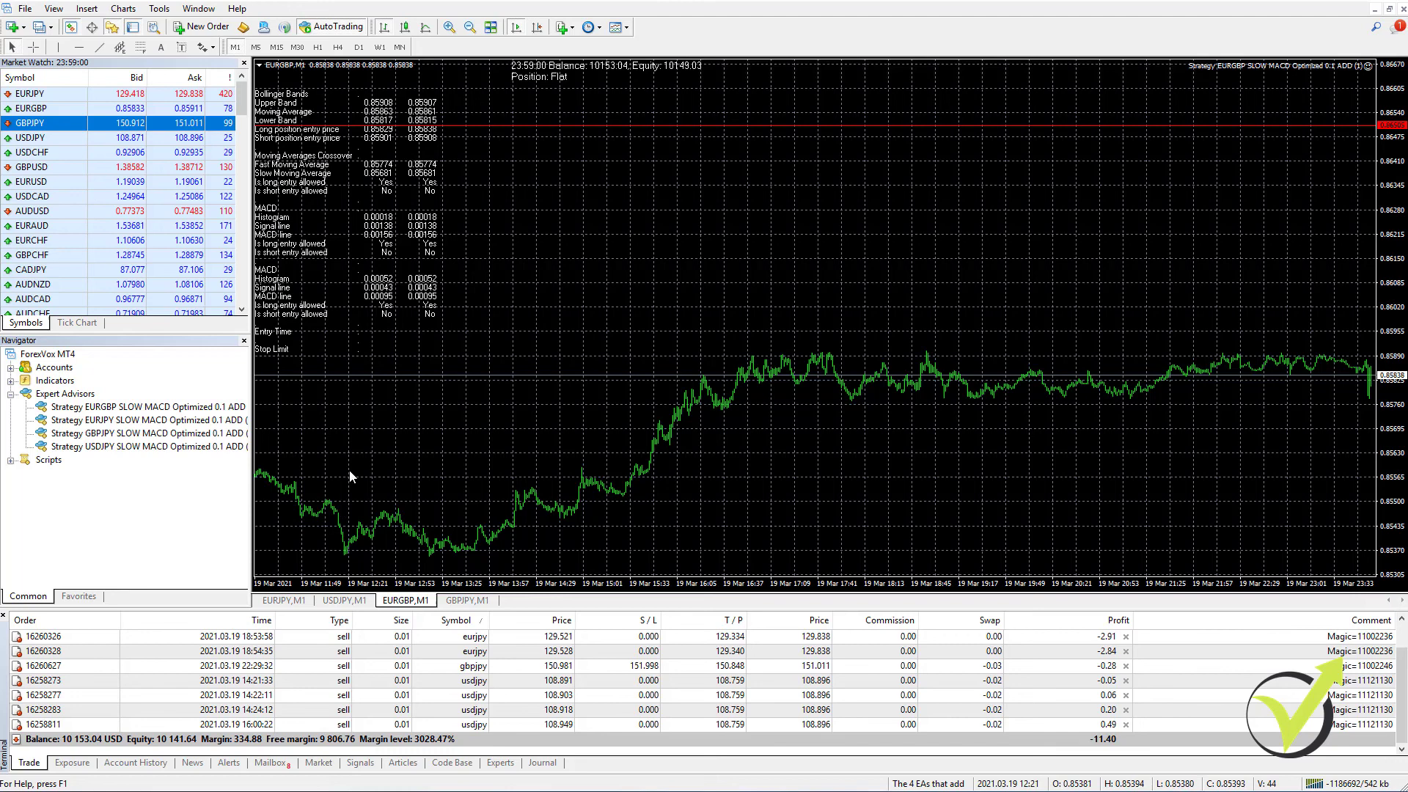
Select the EURGBP, EURJPY and GBPJPY SLOW MACD expert advisors in the Navigator.
left_click(177, 407)
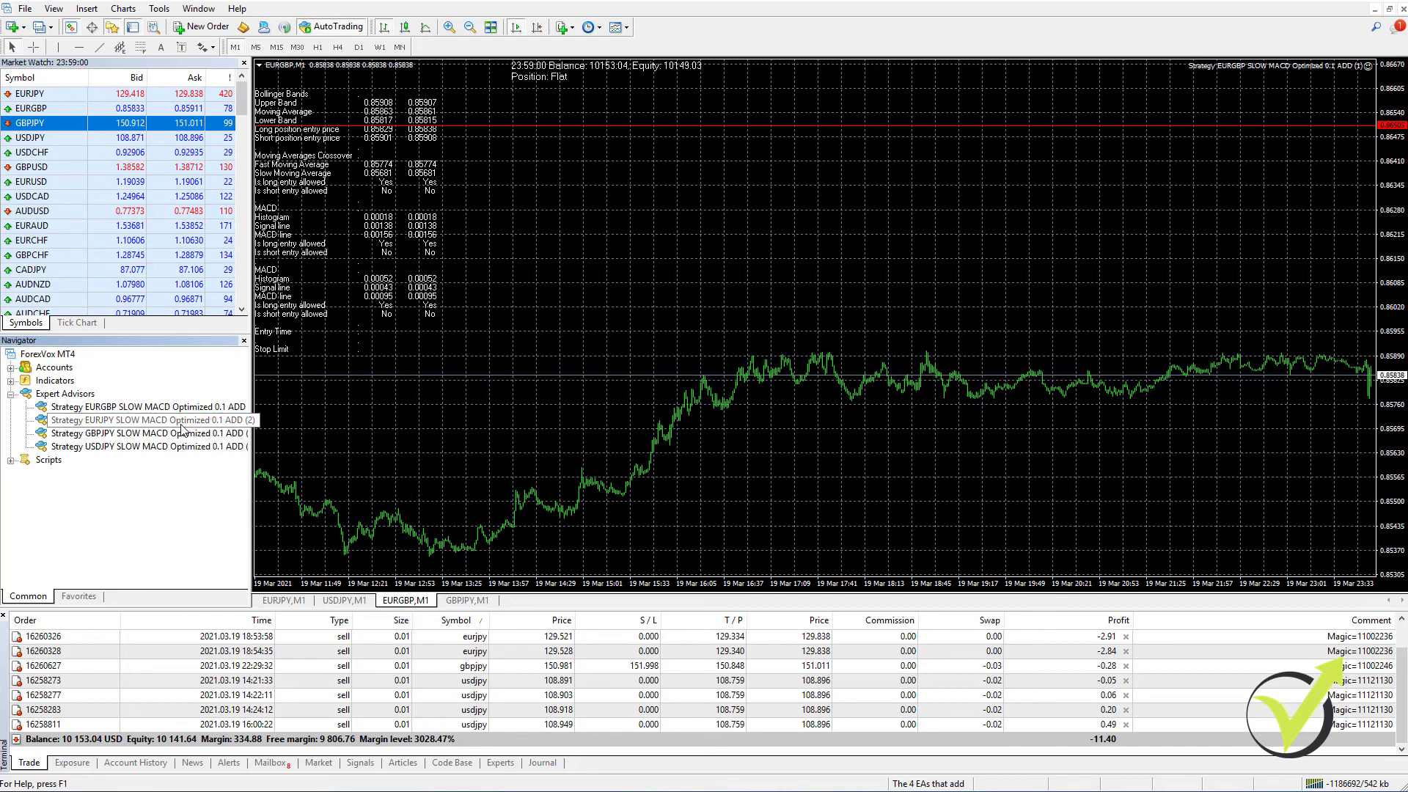
left_click(181, 425)
left_click(185, 437)
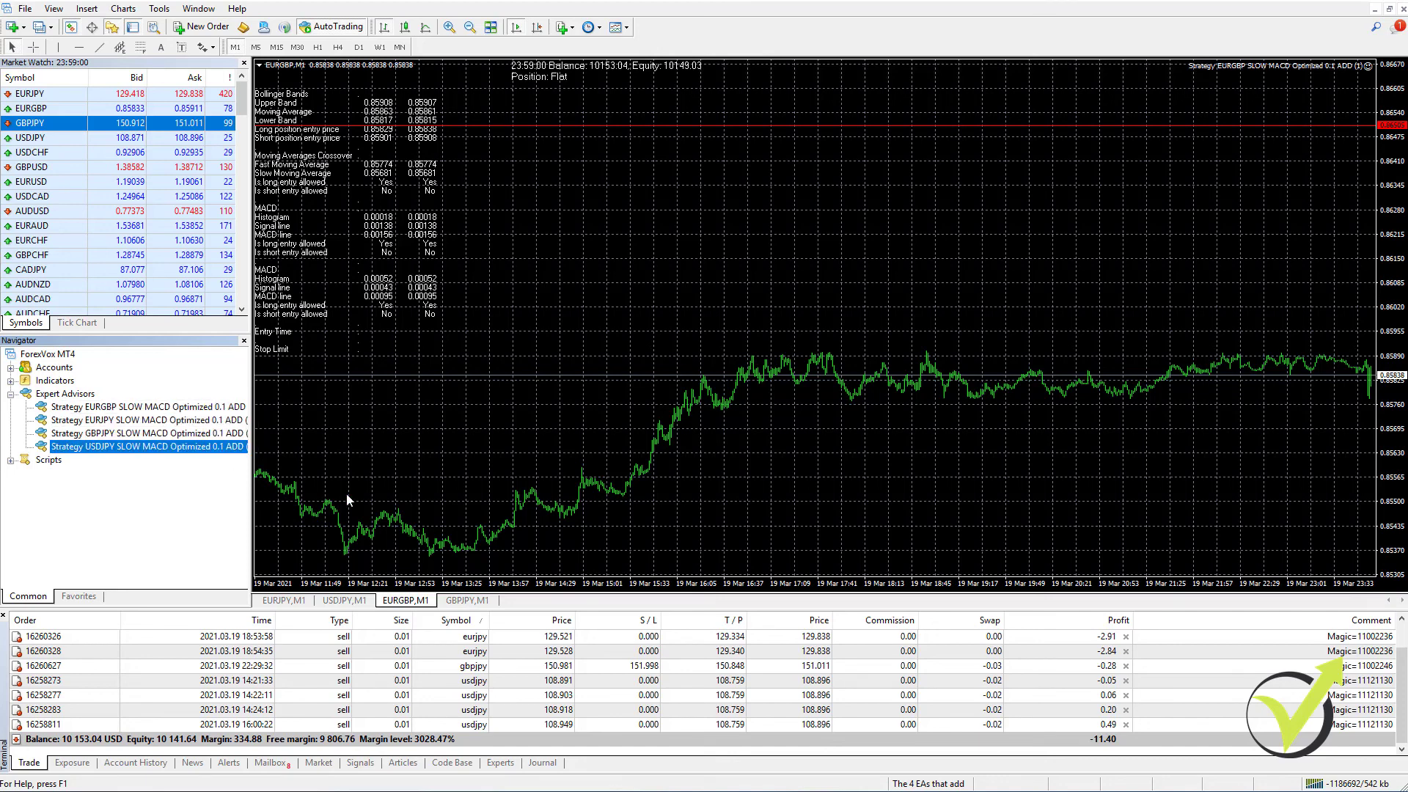
right_click(619, 297)
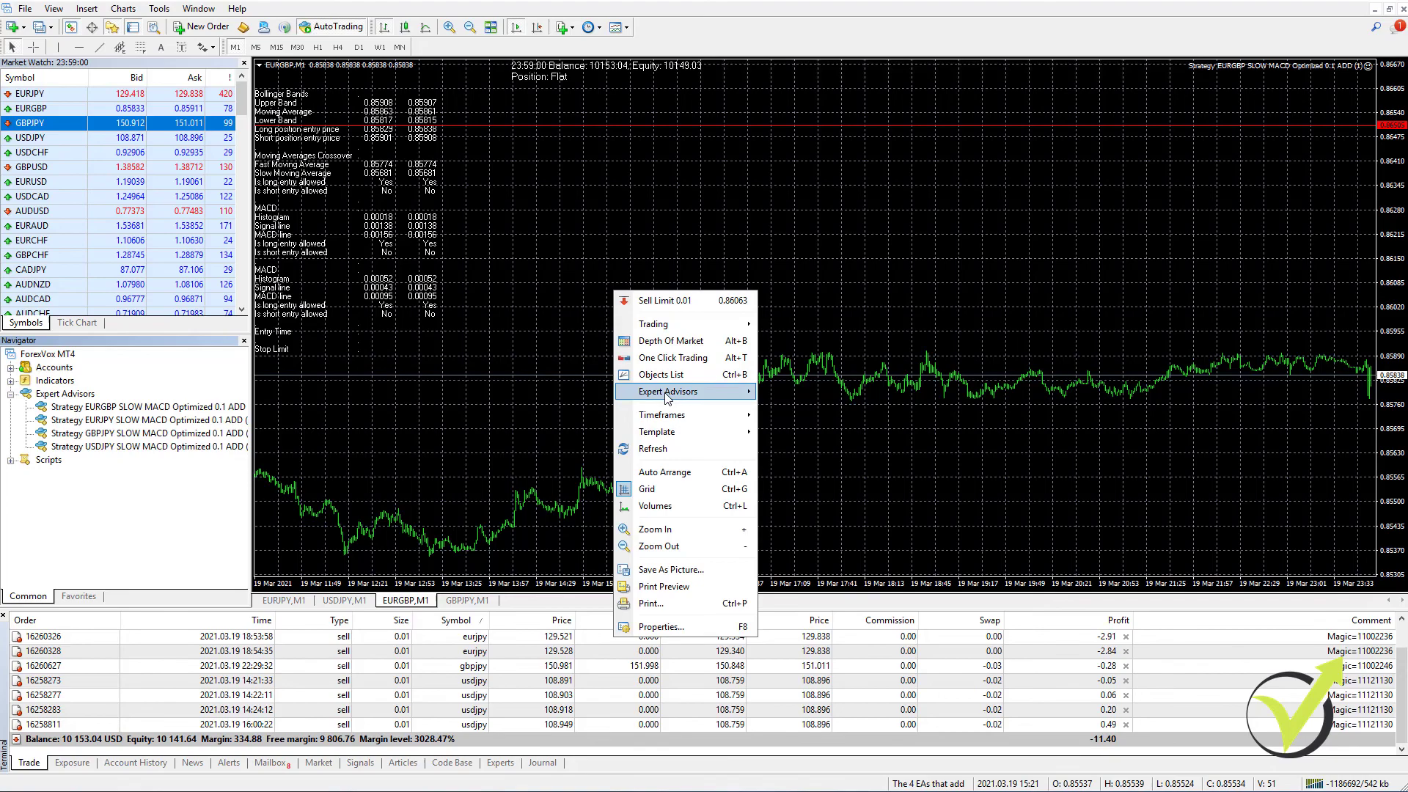
mouse_move(668, 392)
left_click(785, 391)
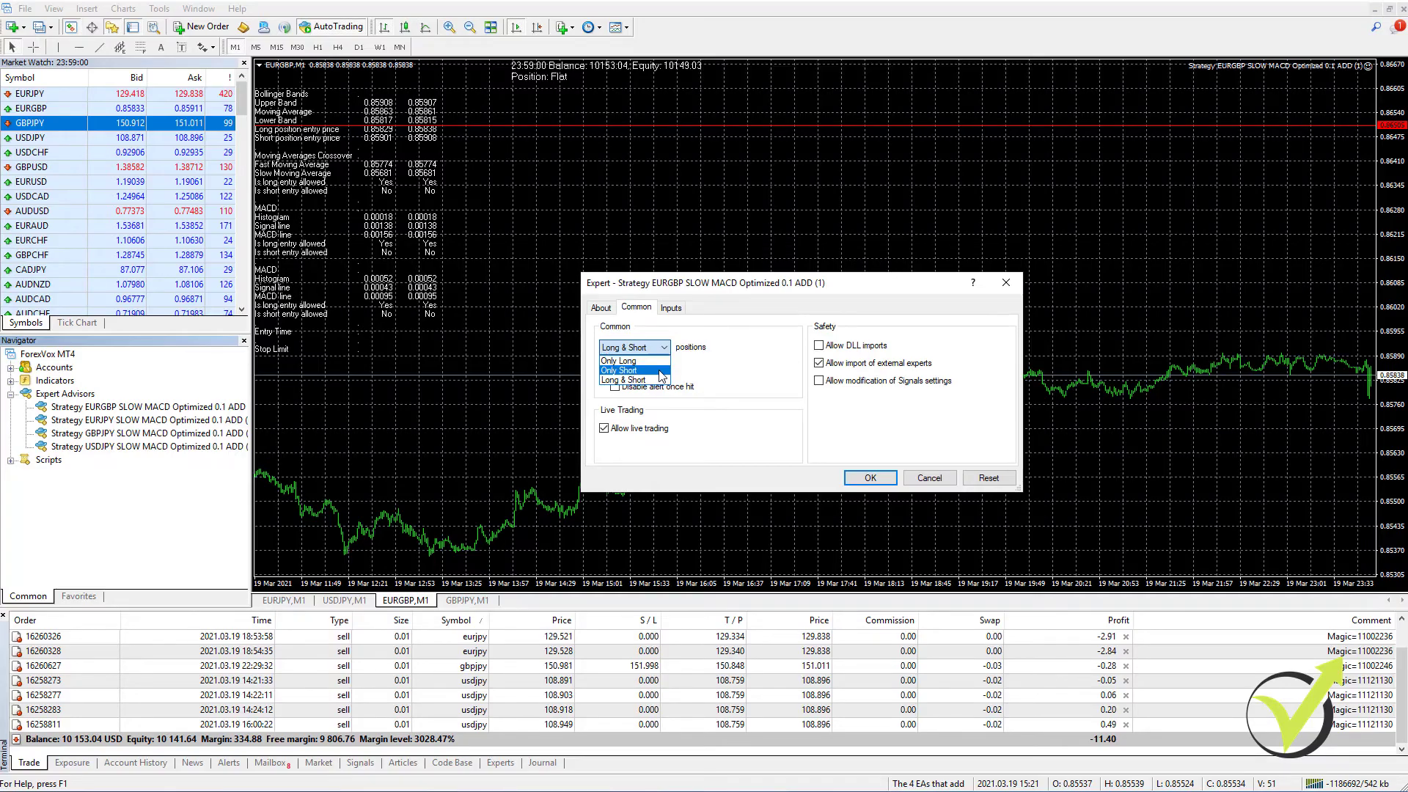
left_click(927, 480)
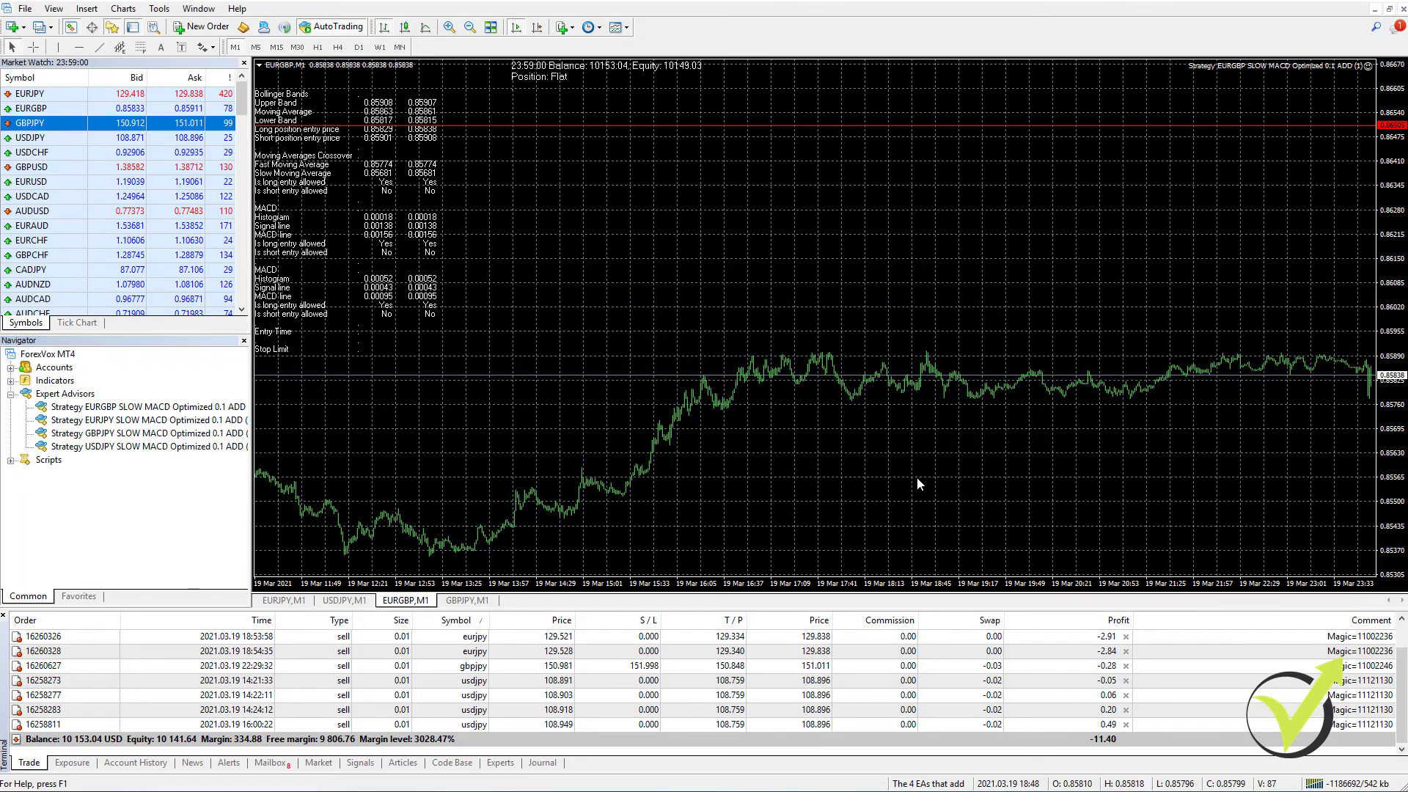
Open a new EURGBP chart window from Market Watch and switch it to the D1 timeframe.
right_click(47, 110)
left_click(78, 137)
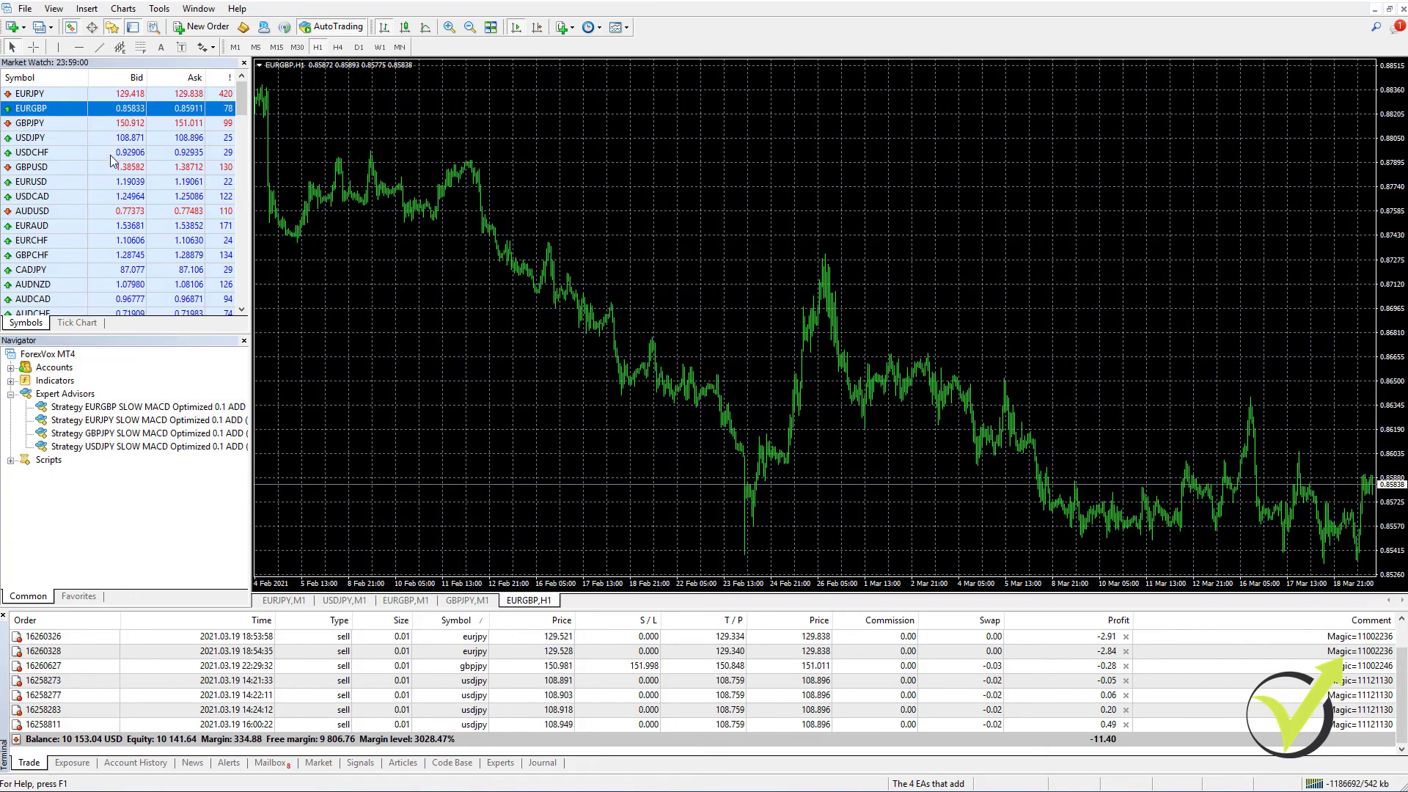
left_click(358, 48)
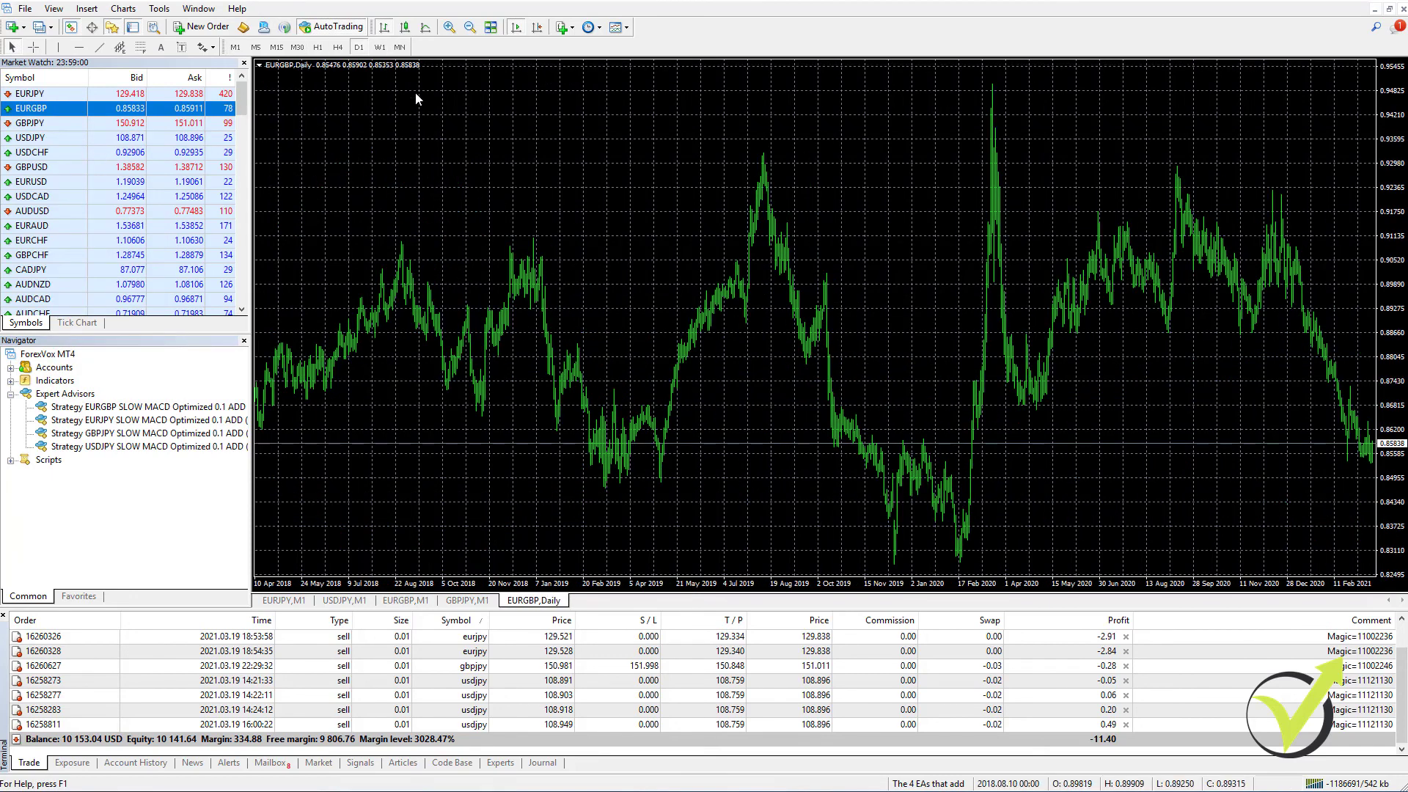
left_click(944, 332)
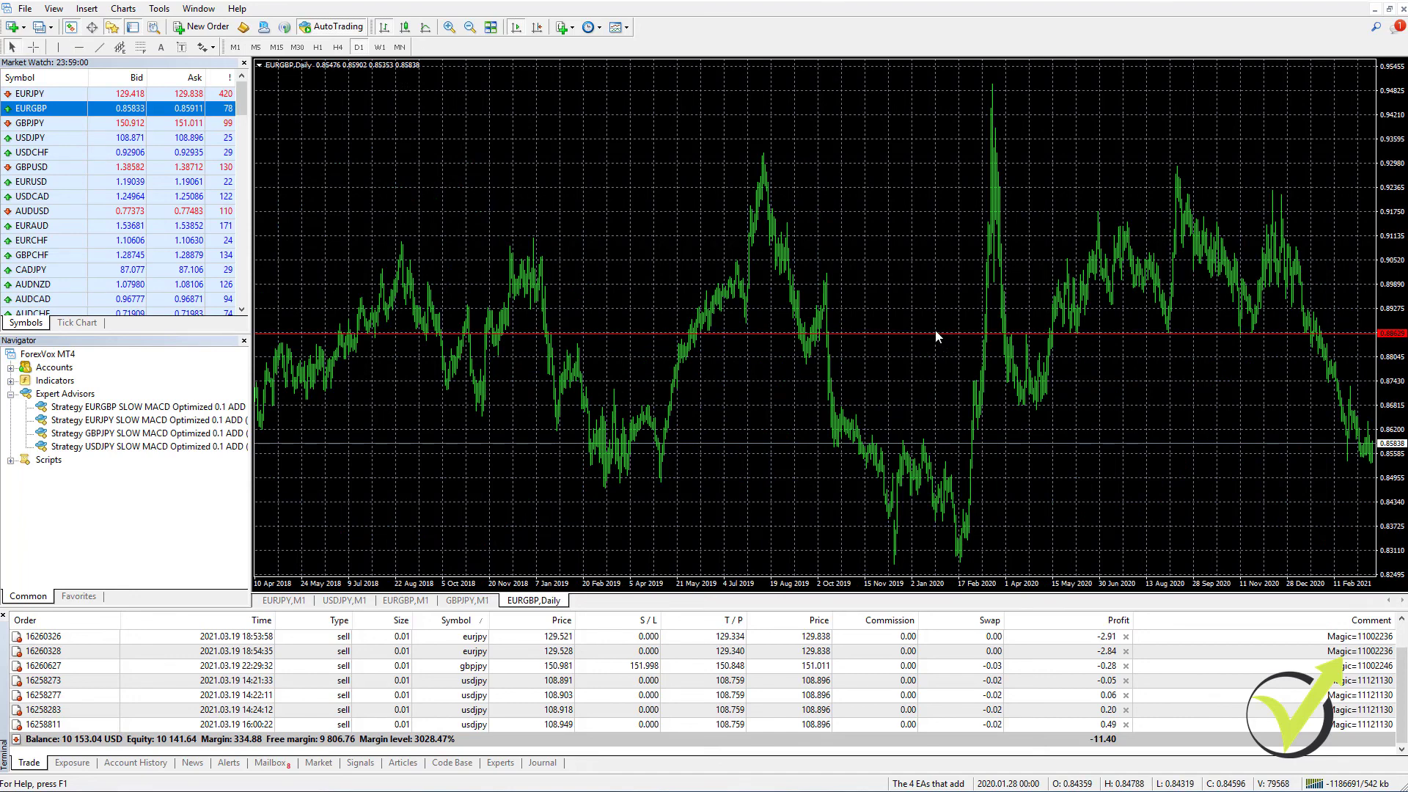
Attach the EURGBP SLOW MACD EA to the daily chart with positions set to Only Short.
double_click(153, 408)
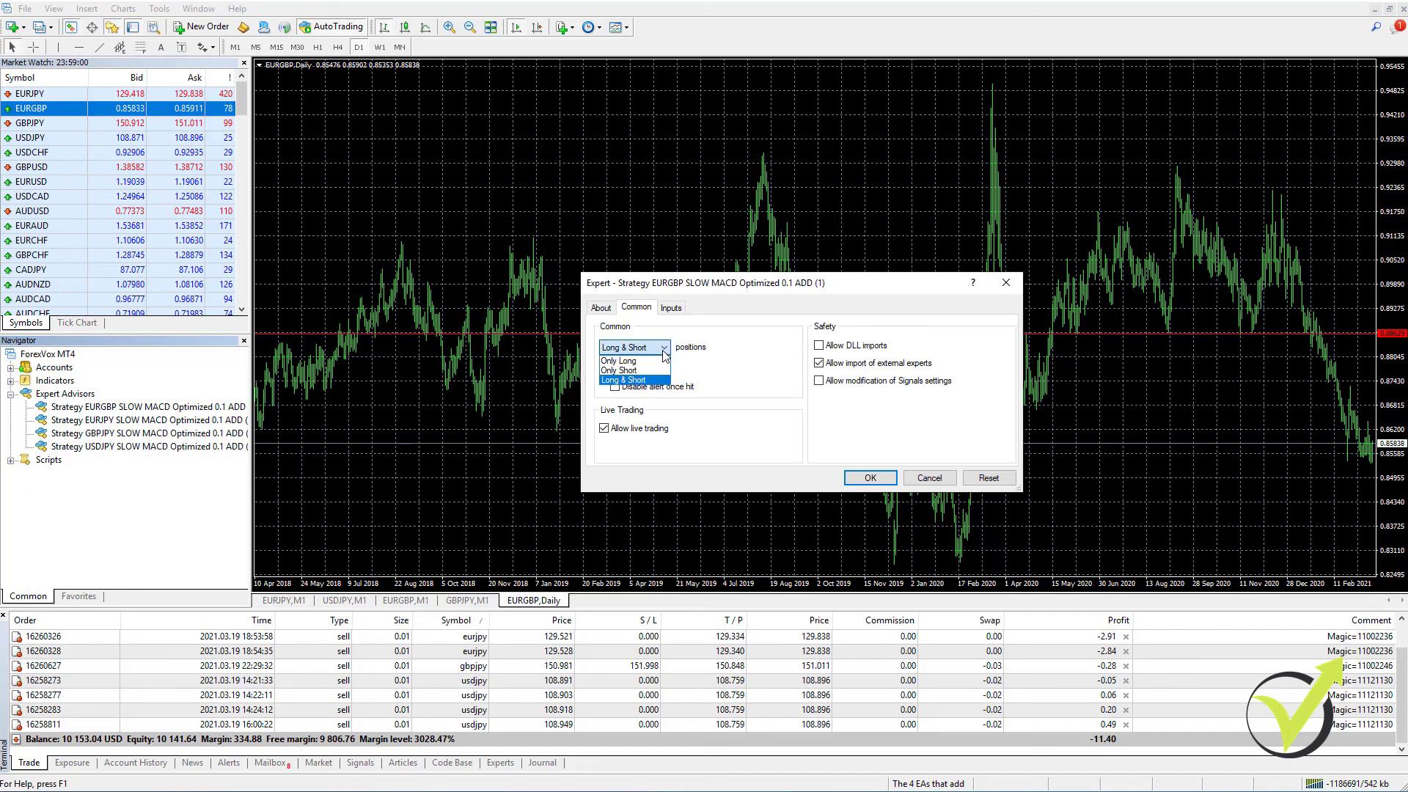
left_click(662, 312)
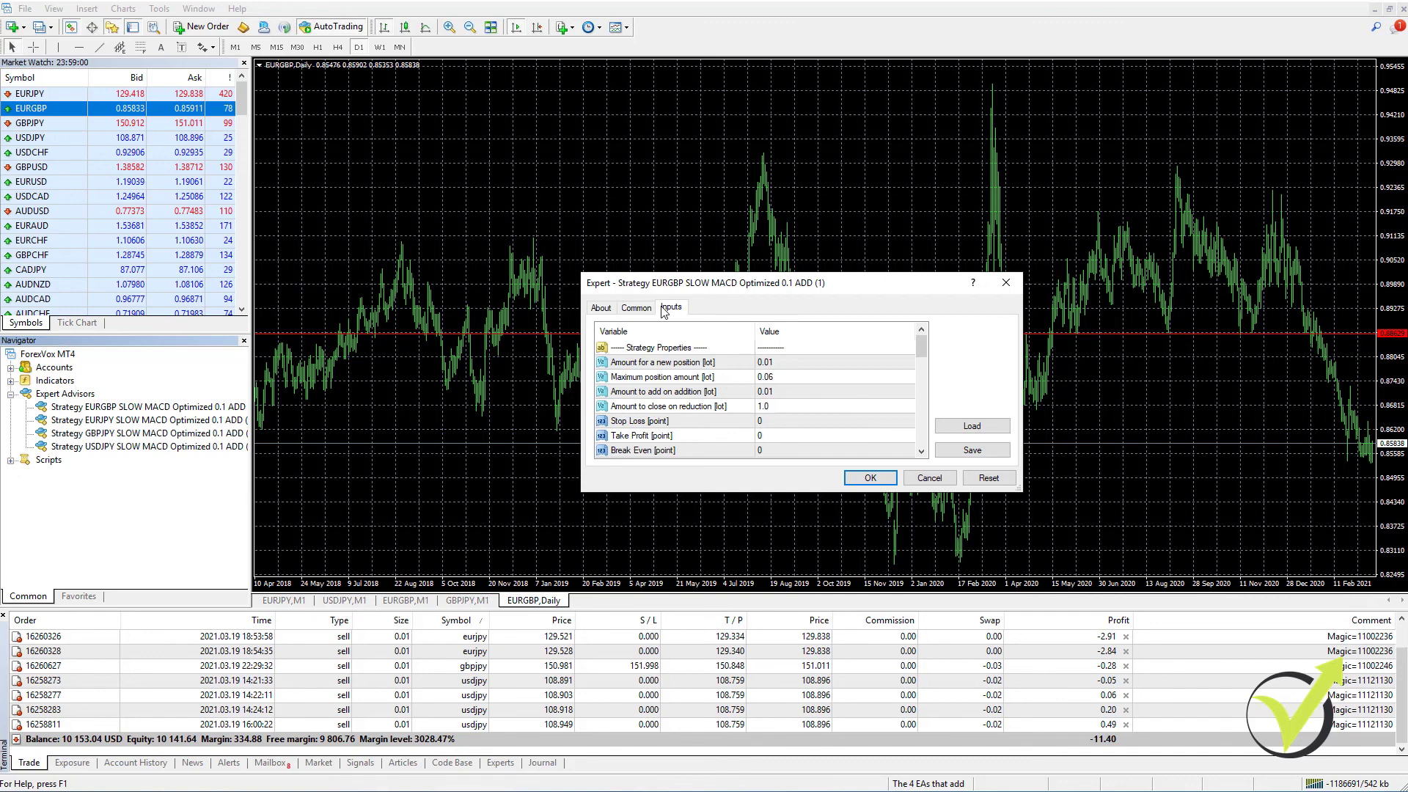
scroll(694, 416, "down", 3)
scroll(695, 422, "down", 3)
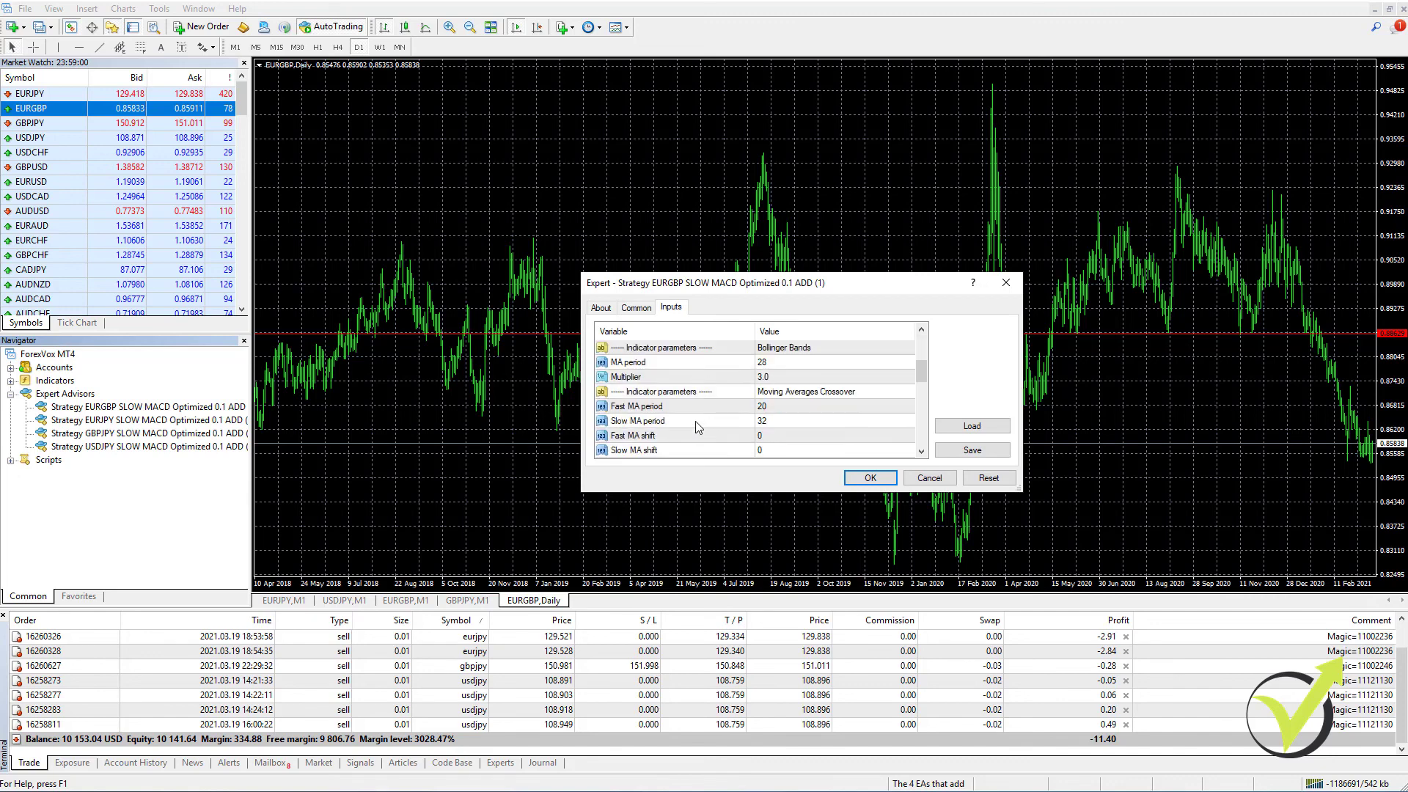
scroll(696, 422, "down", 3)
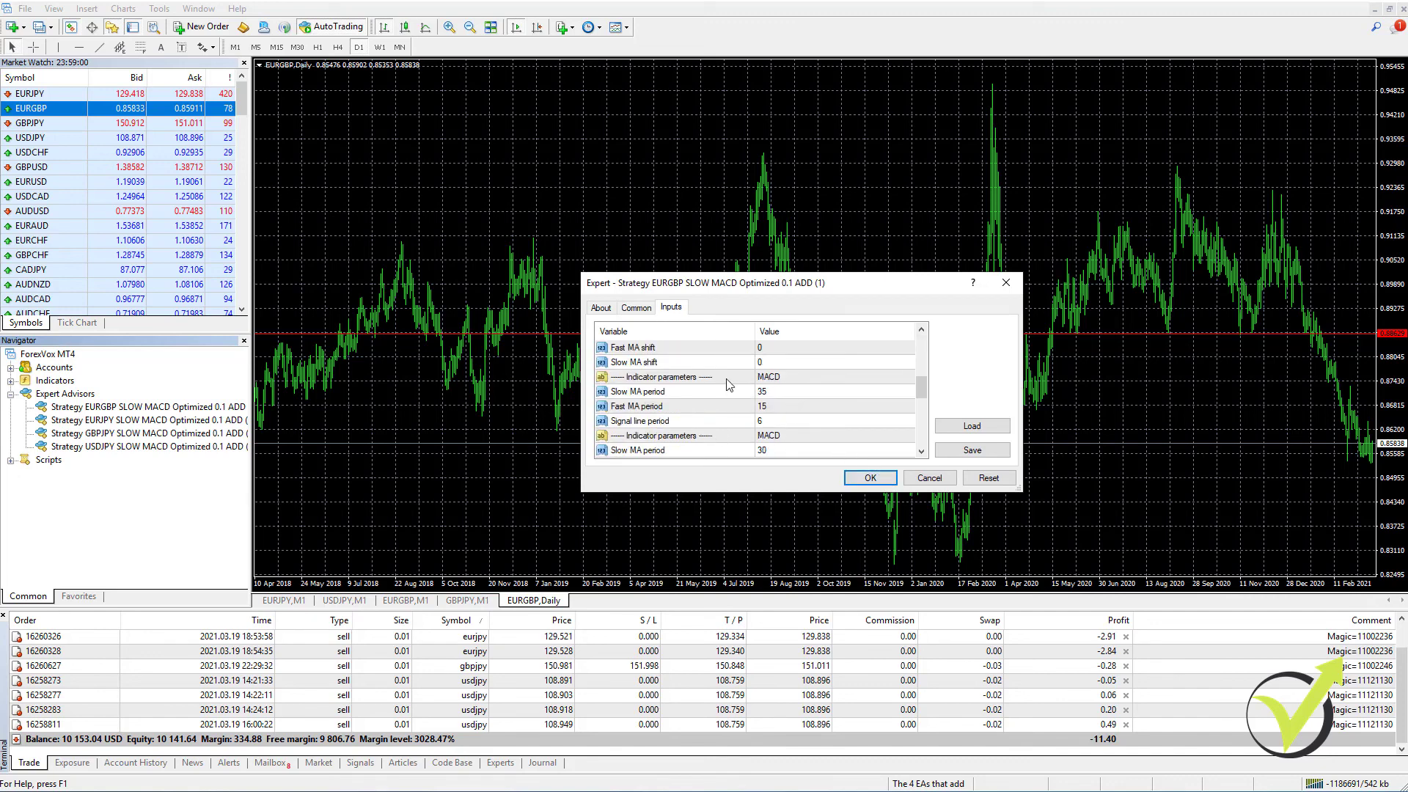
left_click(652, 315)
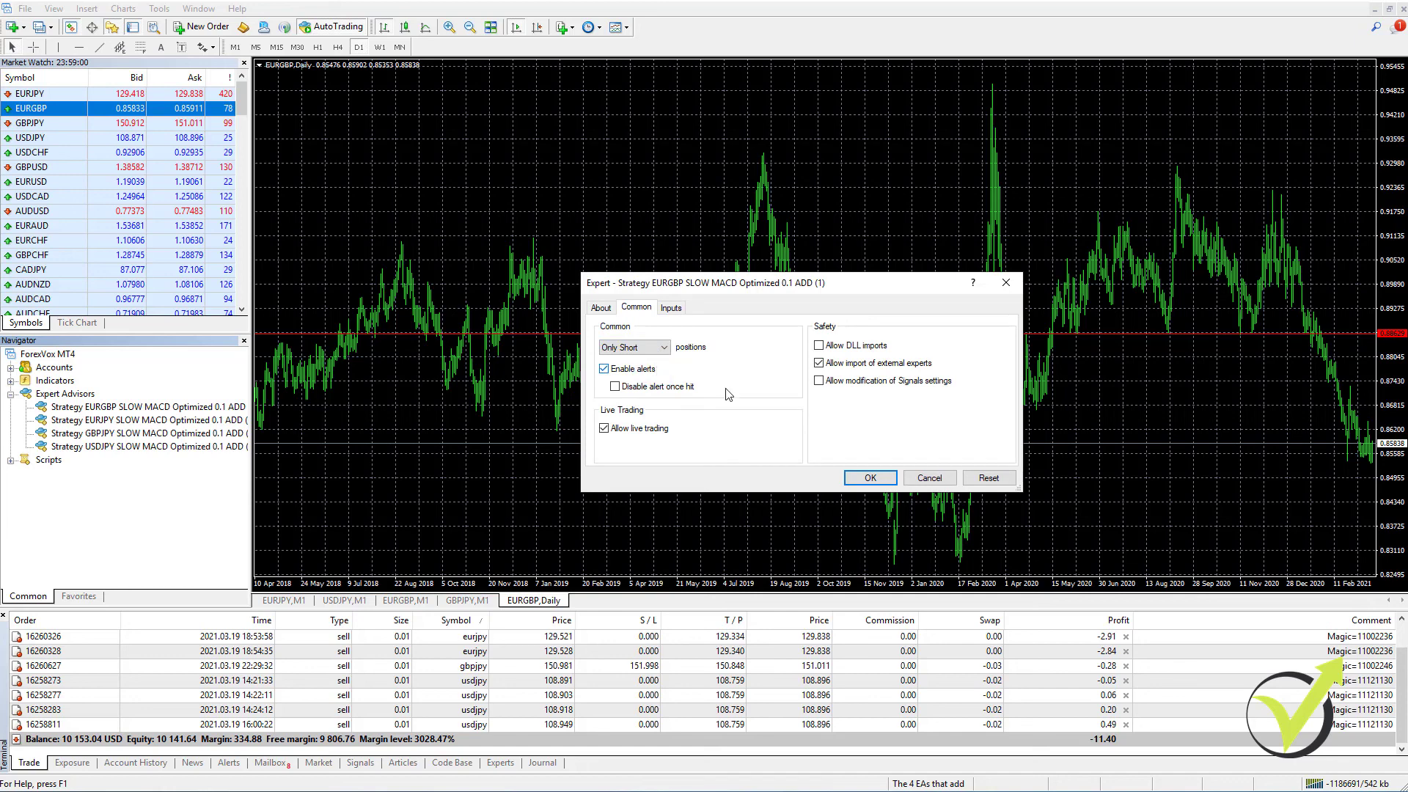
left_click(856, 479)
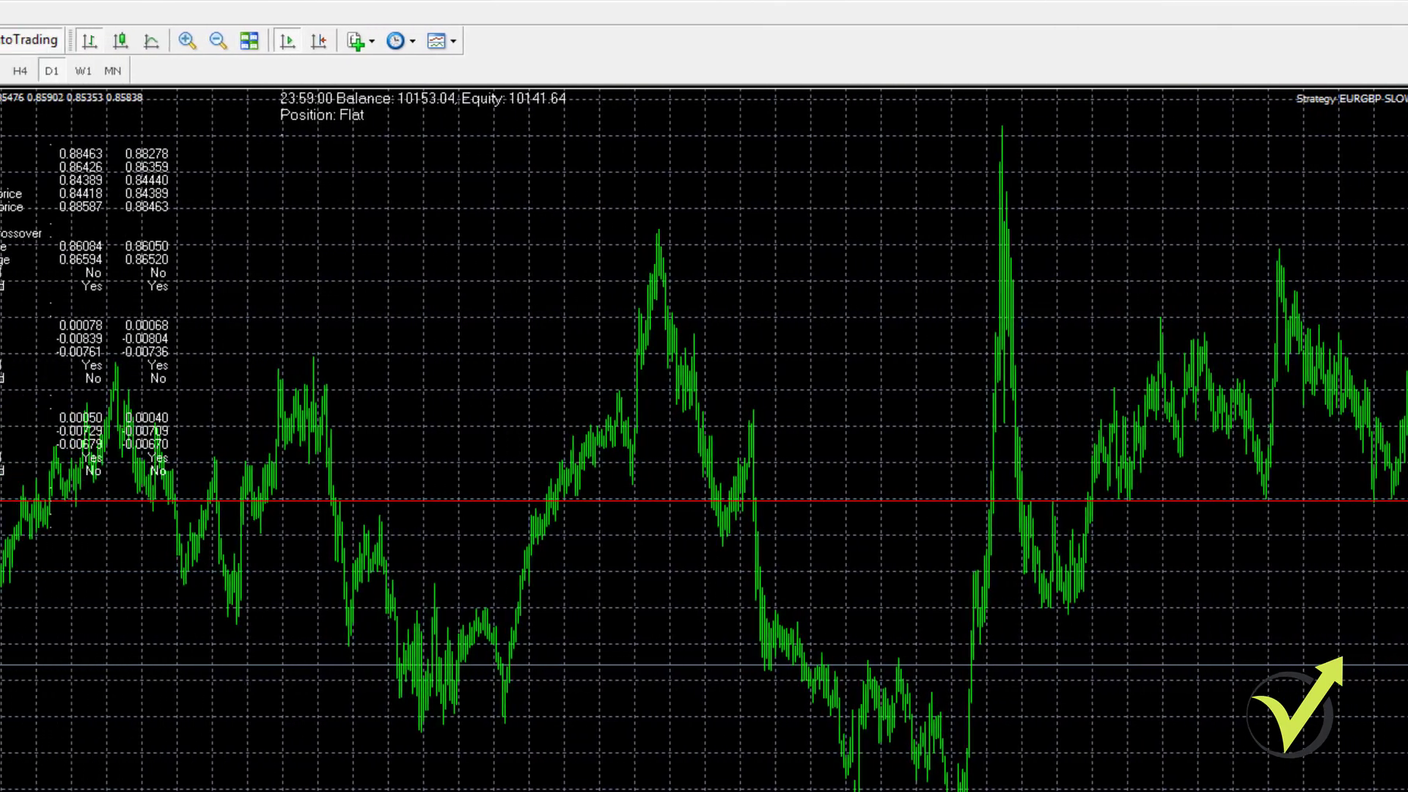
Switch the EURGBP chart to the M1 timeframe.
left_click(353, 72)
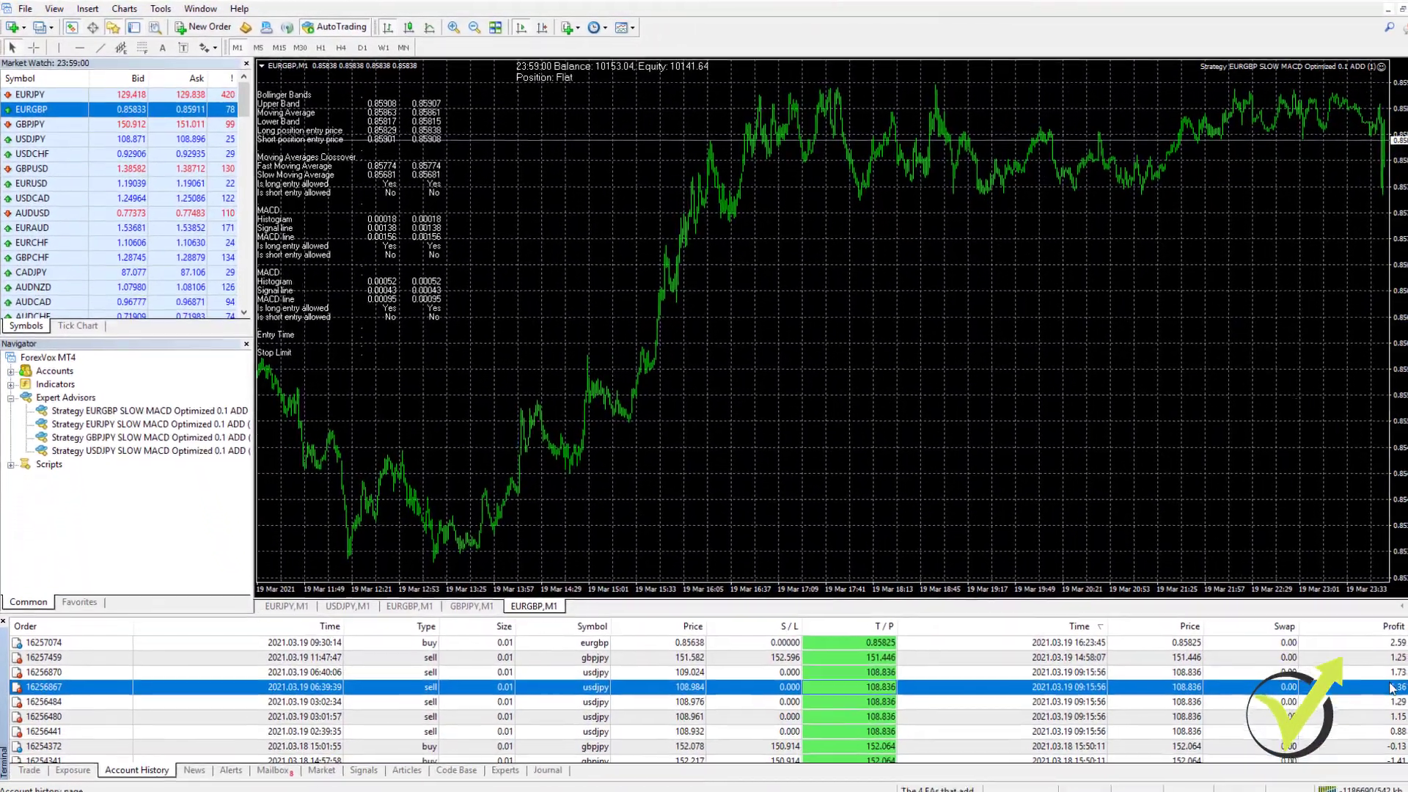
scroll(1364, 704, "down", 1)
scroll(1389, 709, "down", 1)
scroll(1389, 710, "down", 2)
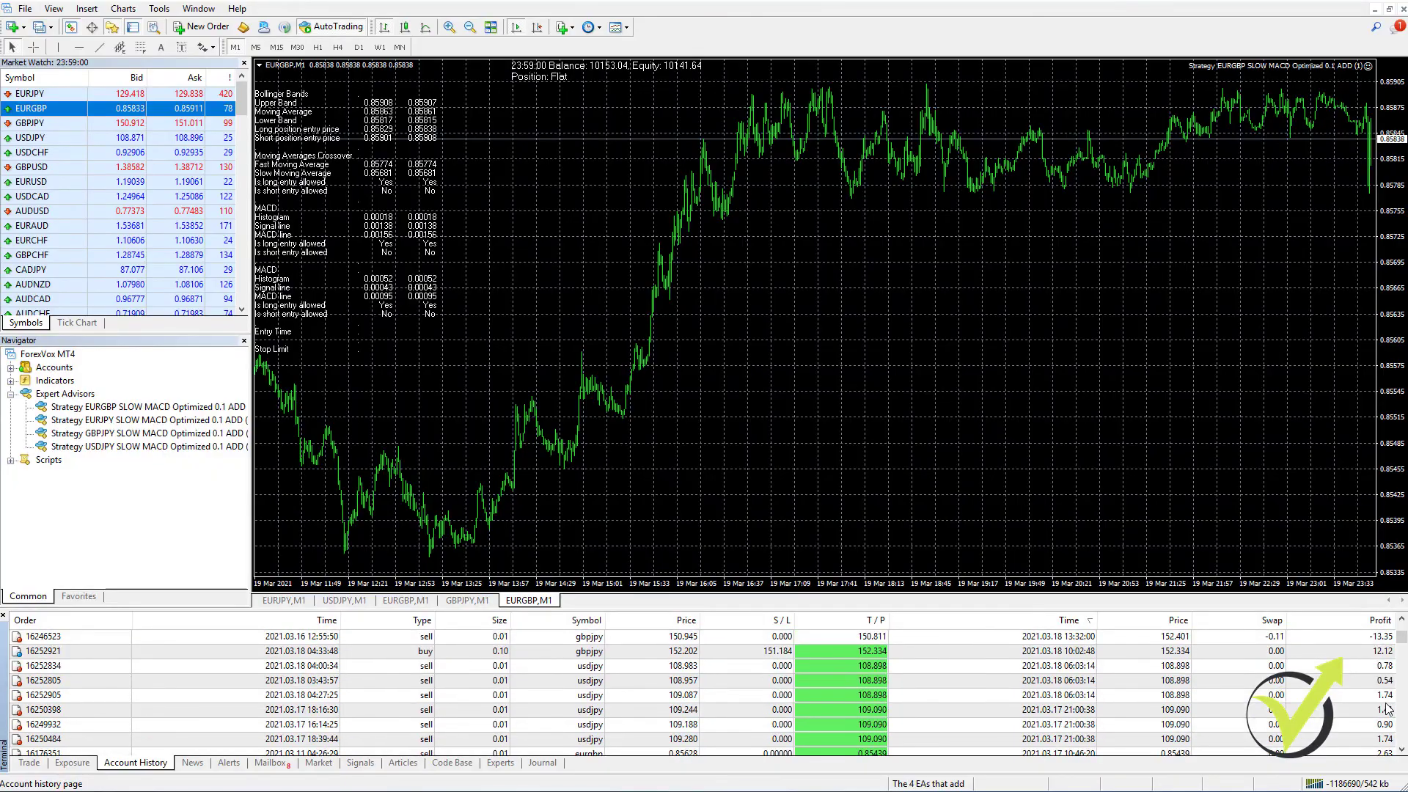
scroll(1389, 709, "down", 2)
scroll(1385, 705, "down", 1)
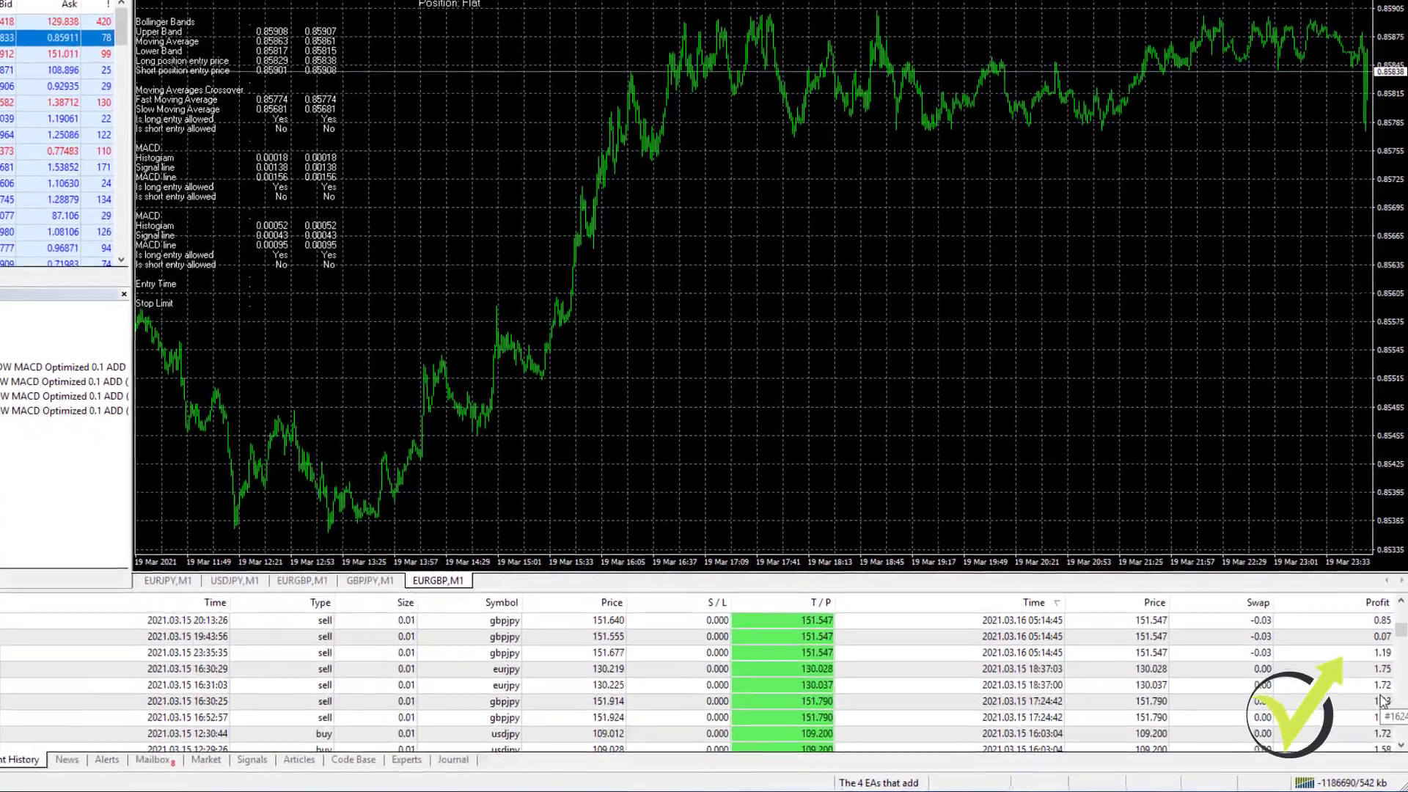
scroll(1385, 705, "down", 2)
scroll(1384, 704, "down", 2)
scroll(1385, 706, "down", 2)
scroll(1379, 684, "down", 2)
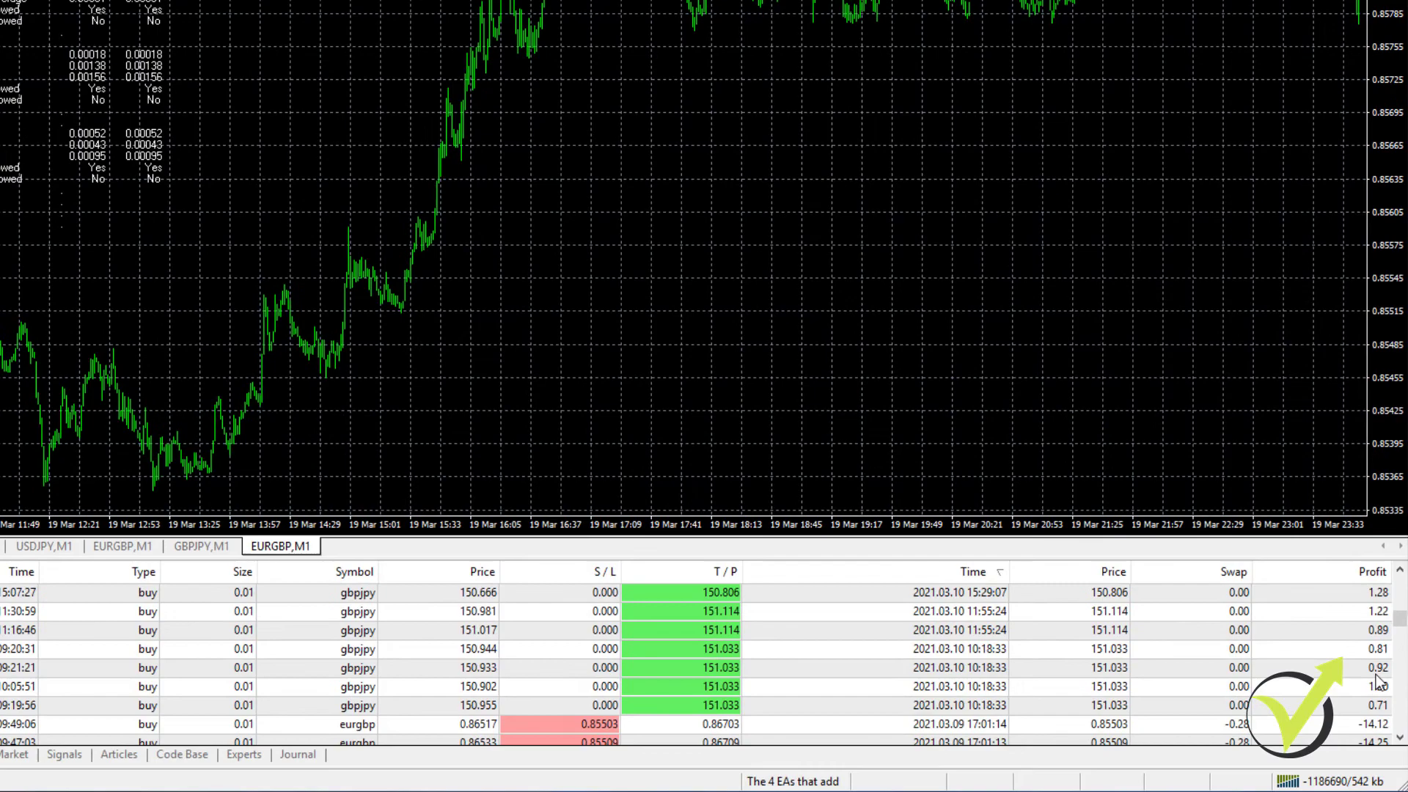
scroll(1380, 682, "down", 3)
scroll(1379, 686, "down", 2)
scroll(1379, 685, "down", 2)
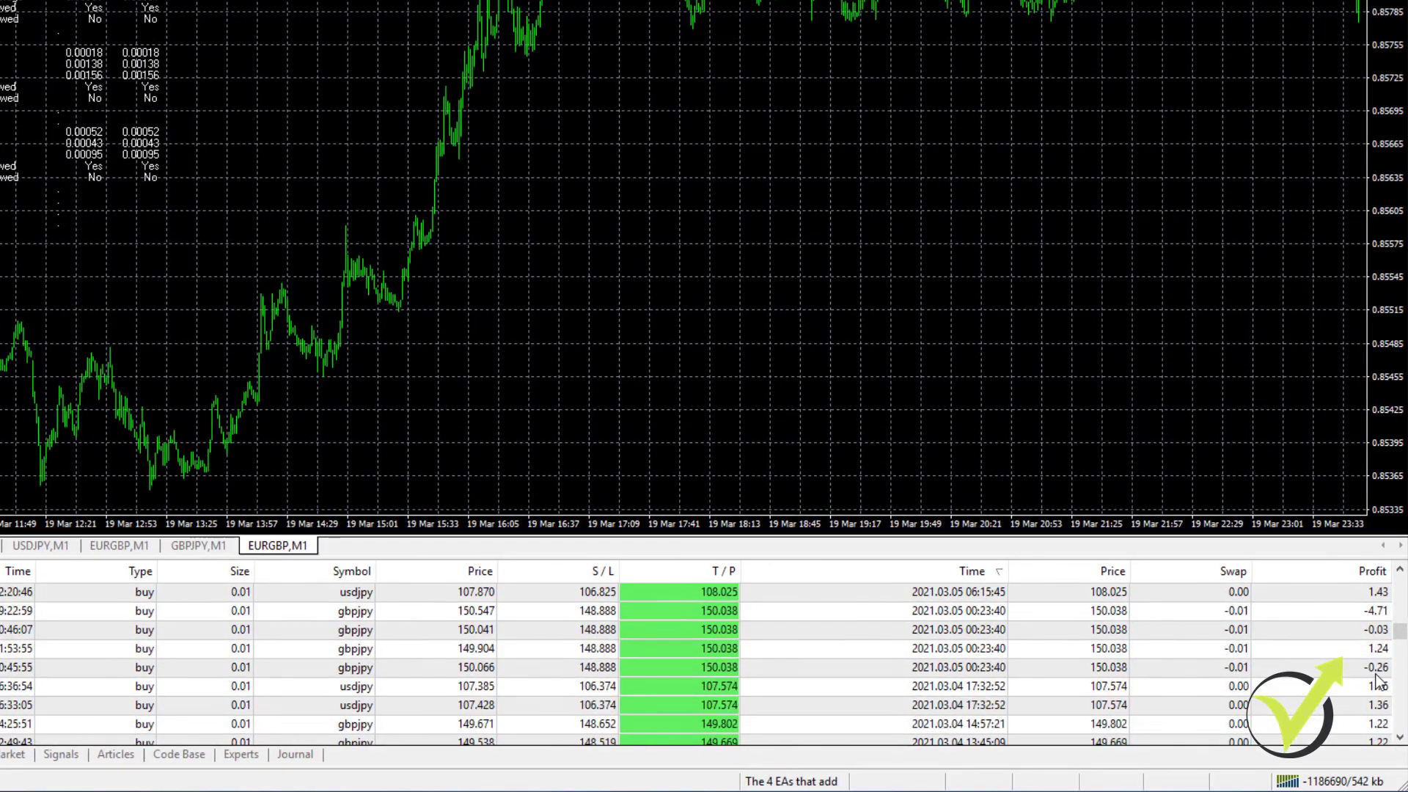
scroll(1380, 685, "down", 1)
scroll(1400, 658, "down", 5)
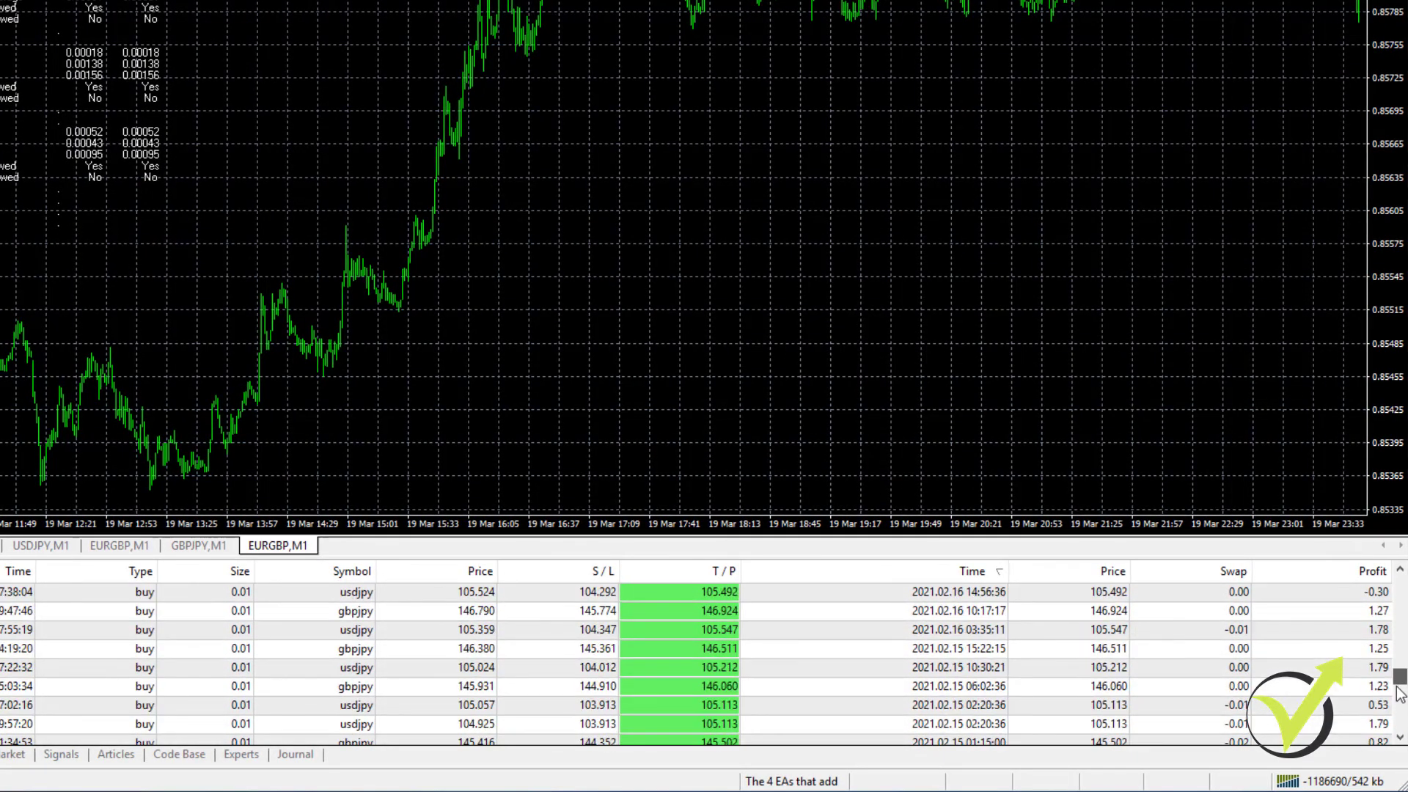
scroll(1400, 657, "down", 5)
scroll(1400, 656, "down", 5)
scroll(1399, 657, "down", 2)
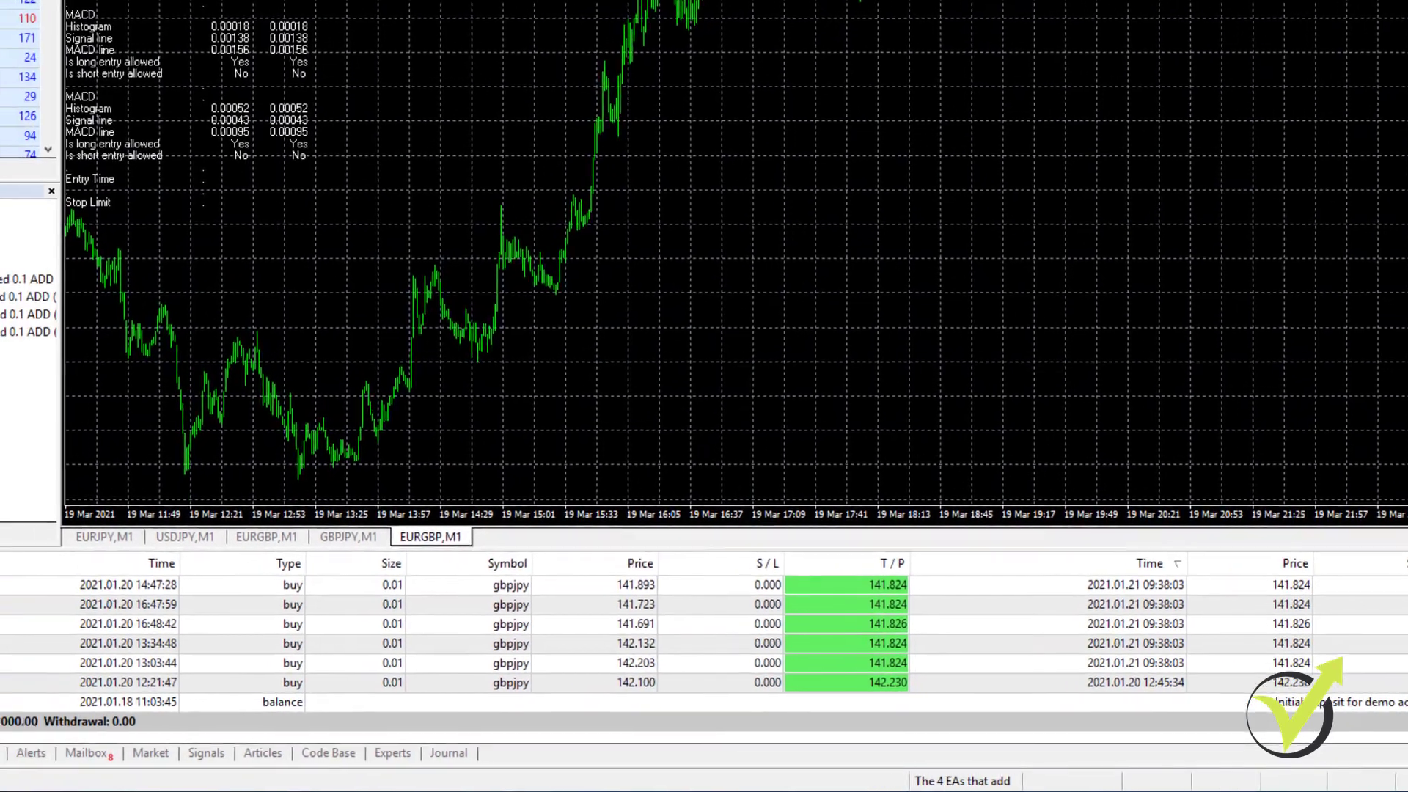